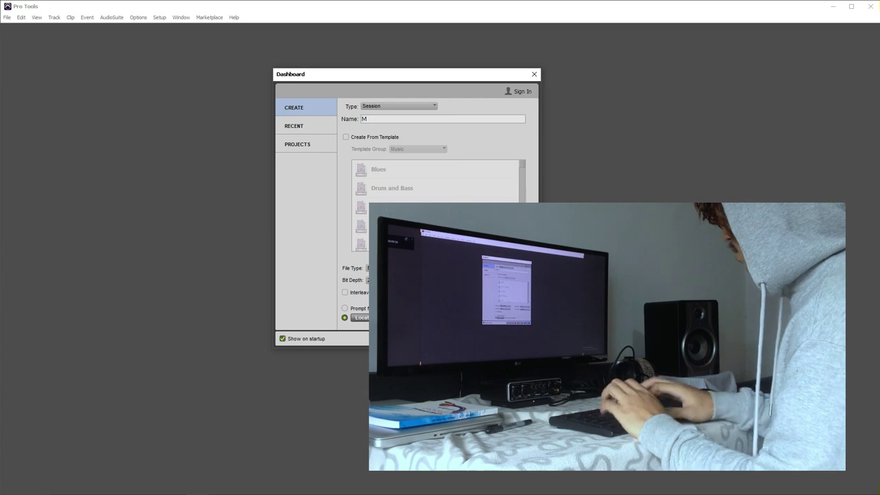
Name the new session My Song 01, keeping the 24-bit depth and 48 kHz sample rate.
text(ng)
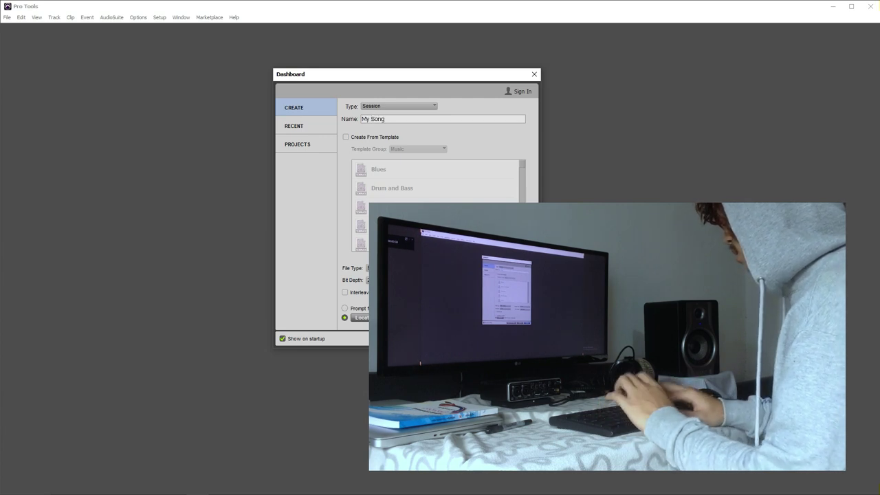
text( 01)
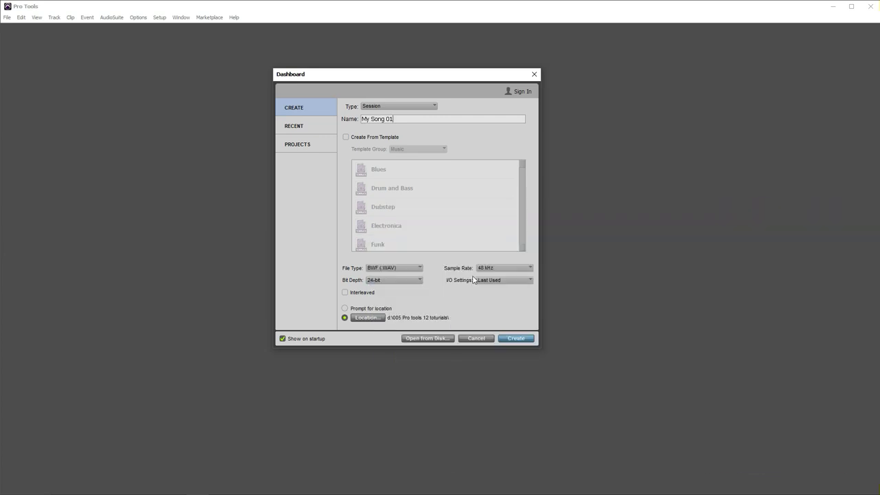
click(393, 281)
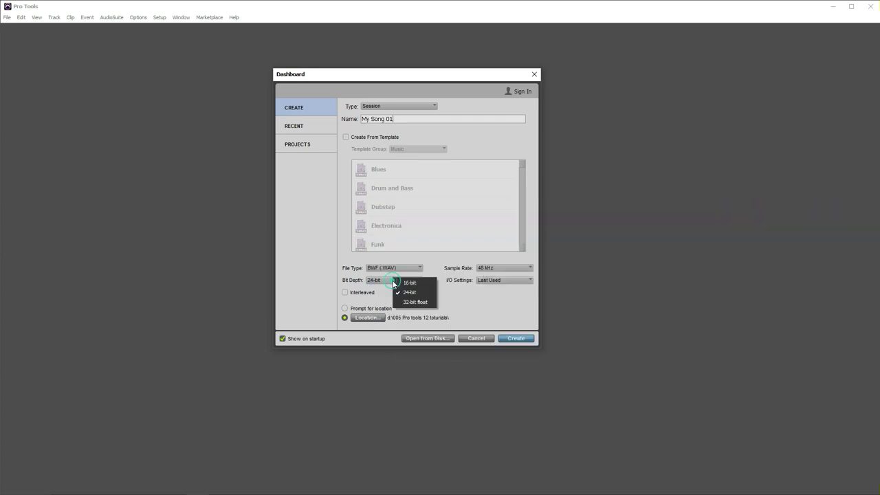
click(490, 270)
click(429, 293)
Set the session location to the 005 Pro tools 12 toturials folder on drive D and create the session.
click(368, 318)
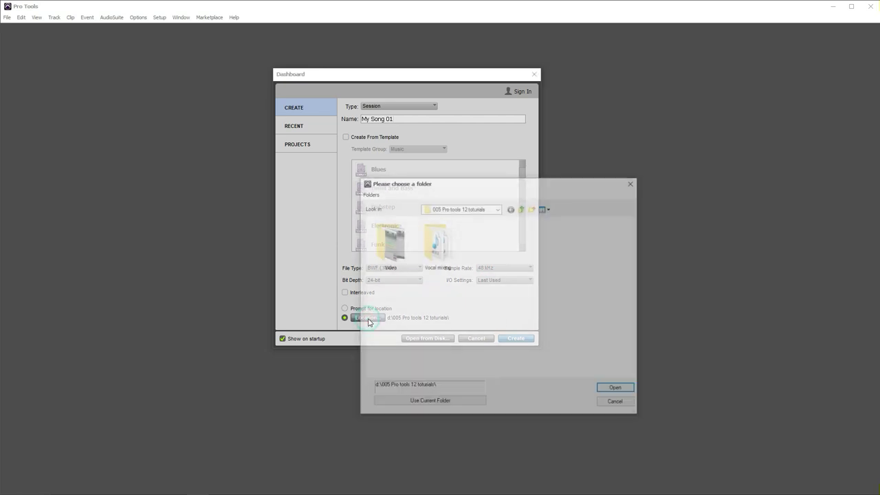
click(521, 209)
click(521, 208)
scroll(481, 314, down, 1)
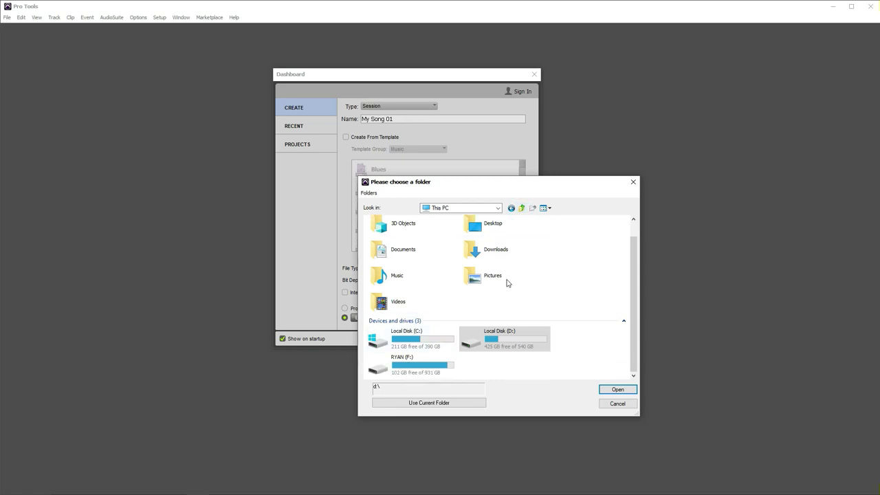
double_click(501, 344)
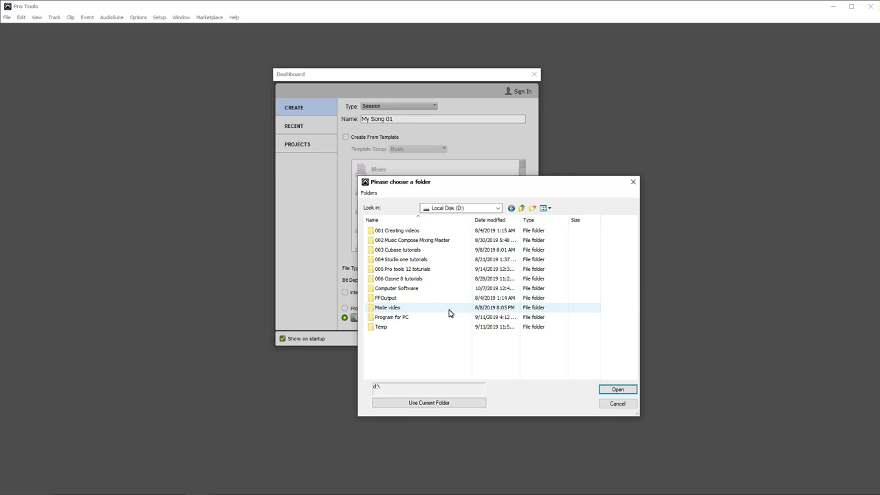
double_click(438, 269)
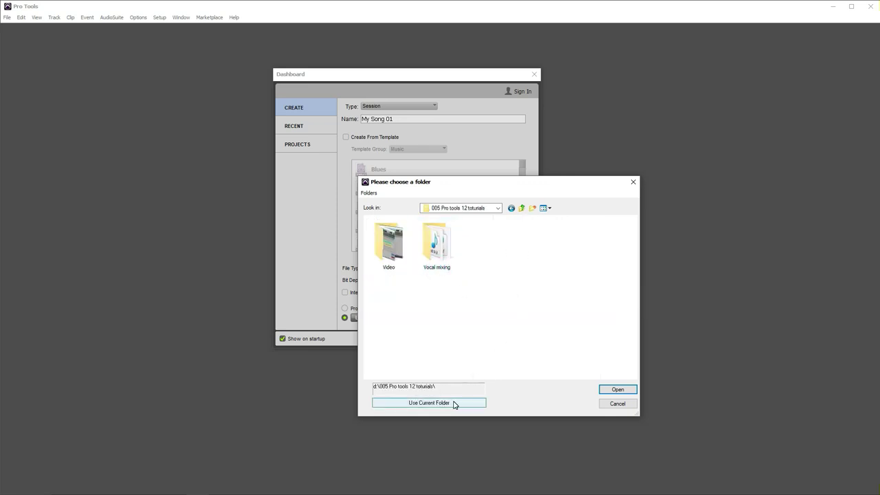
click(429, 403)
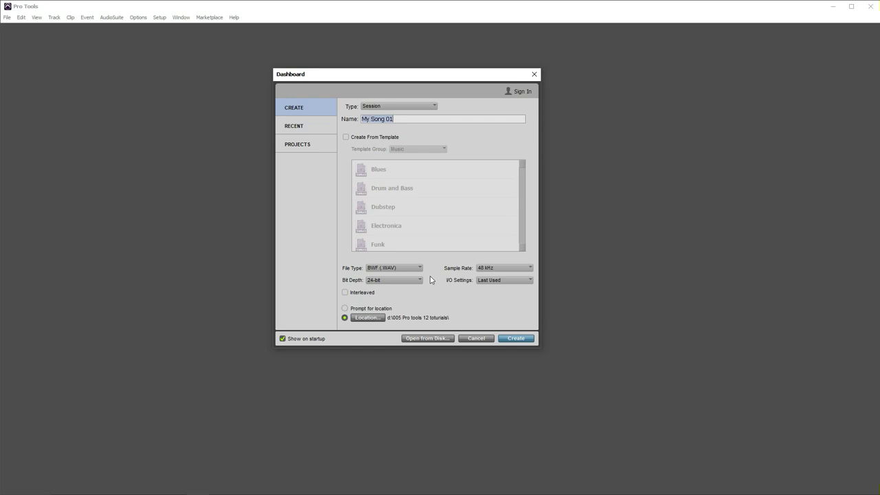
click(517, 338)
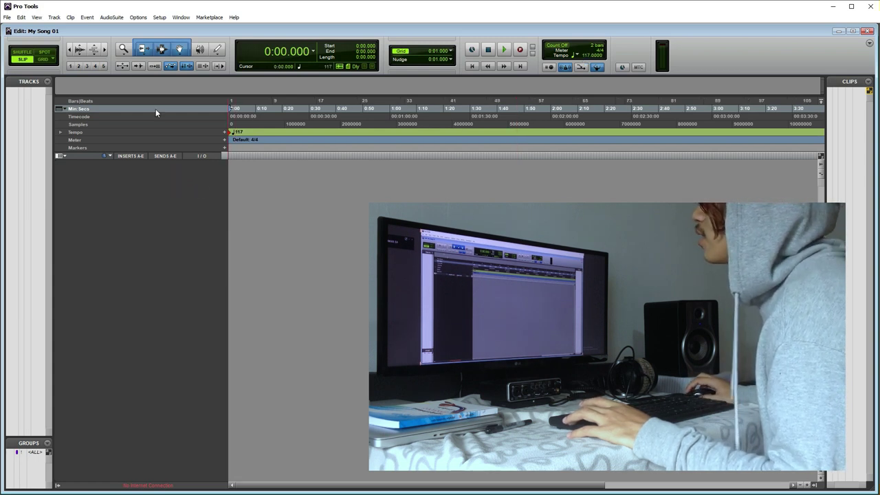
Create three new mono audio tracks.
click(70, 18)
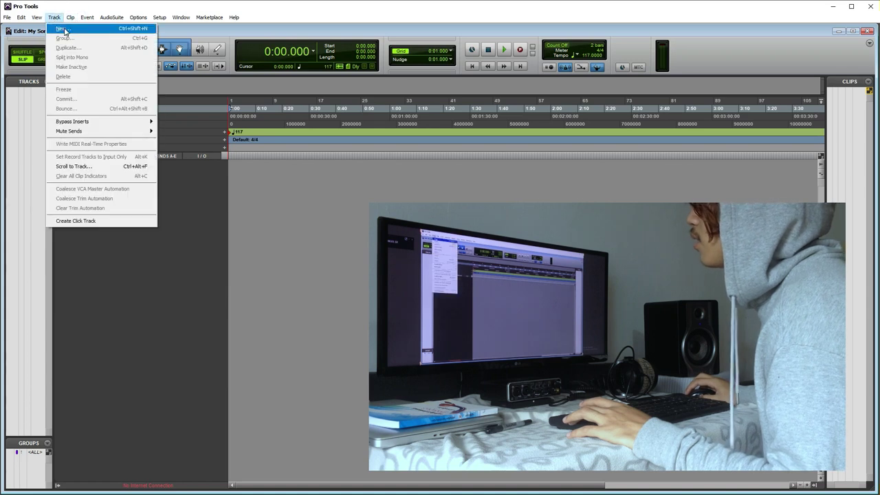
click(64, 30)
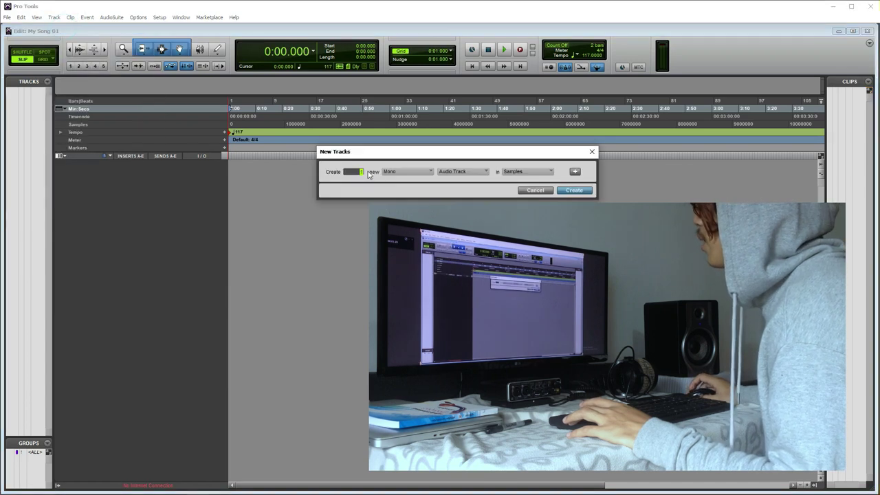
click(576, 192)
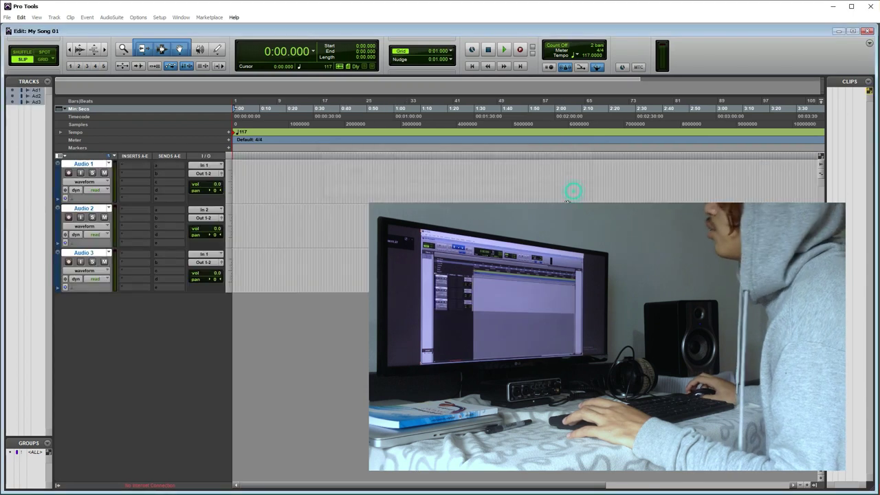
Add one new stereo audio track to the session.
click(70, 17)
click(65, 31)
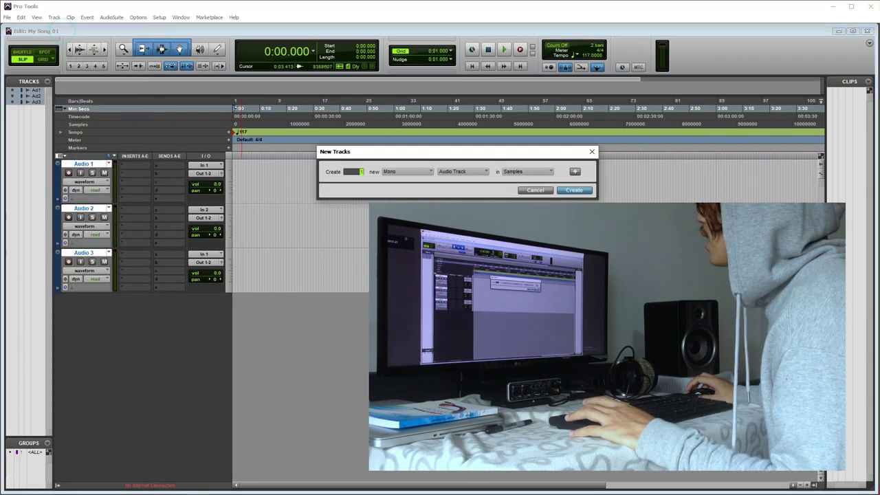
click(400, 174)
click(414, 184)
click(574, 191)
Insert the Click II instrument plug-in on the Audio 3 track and move its window clear of the upper tracks.
click(139, 254)
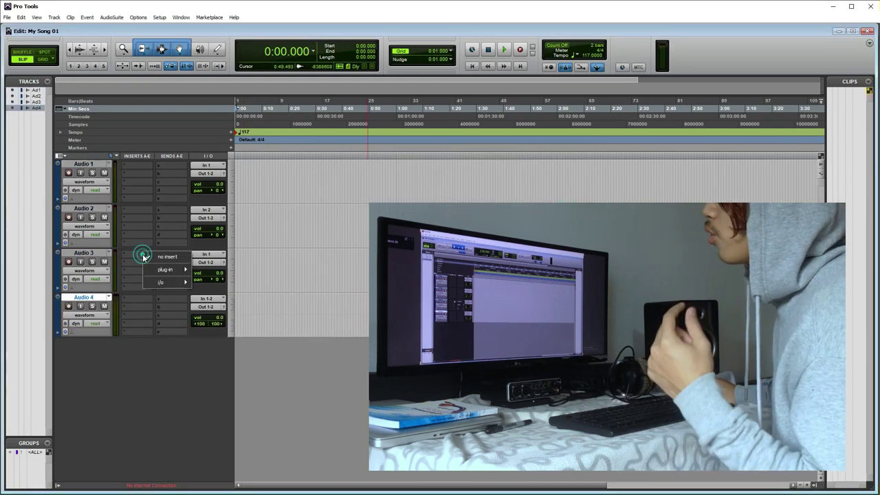
click(138, 253)
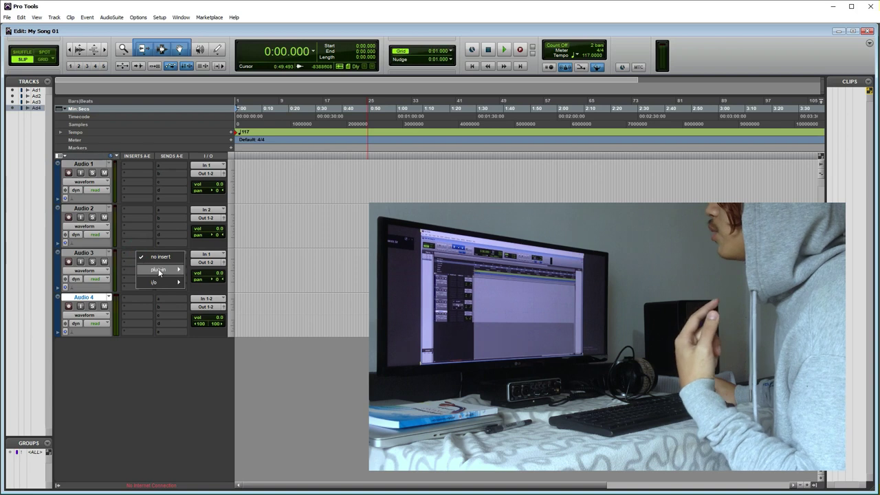
click(158, 268)
mouse_move(227, 367)
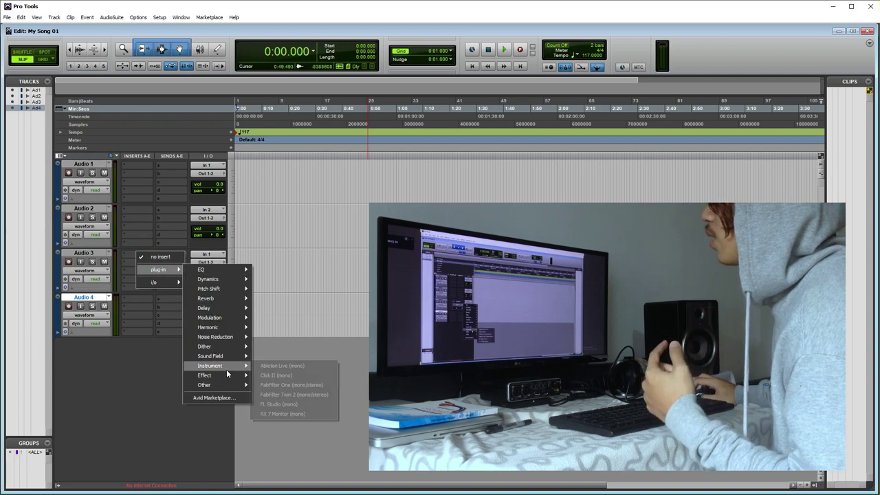
click(283, 376)
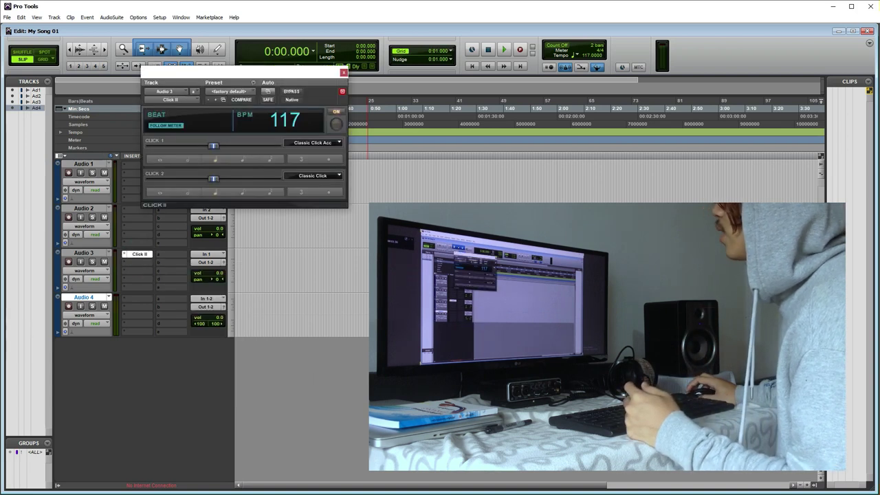
drag(259, 67, 289, 250)
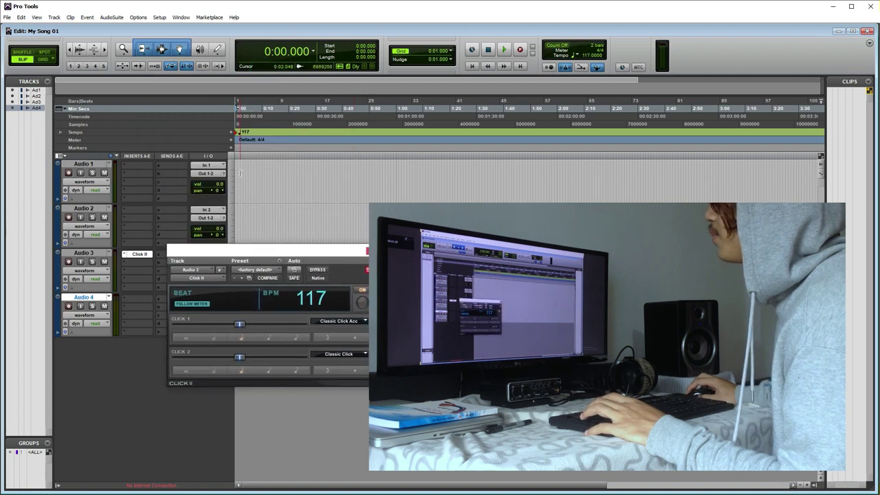
Play the session to test the click with the metronome on, off, and on again.
key(space)
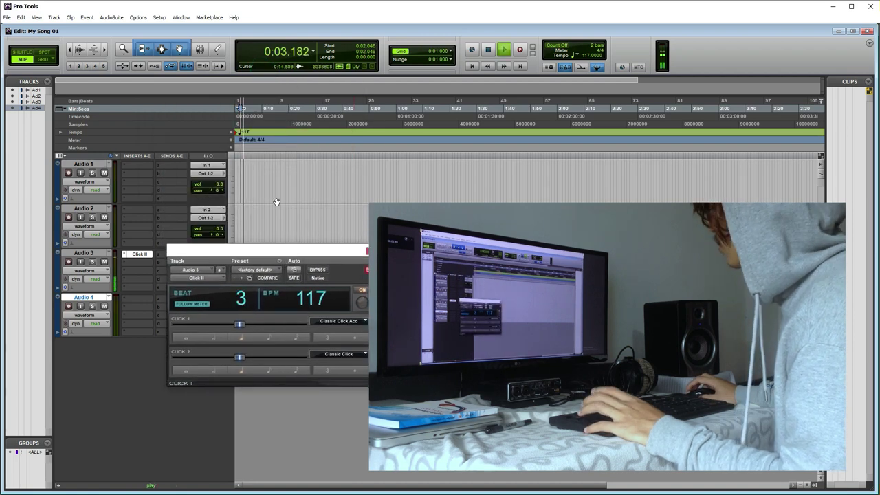
key(space)
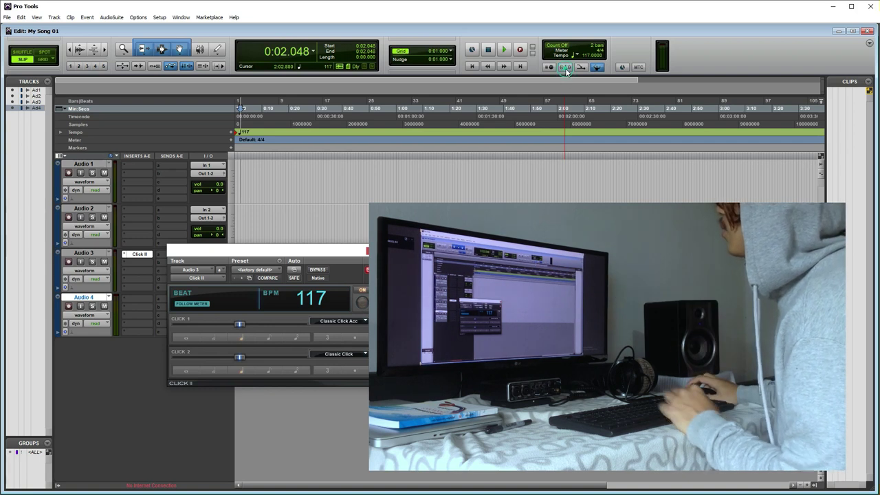
key(space)
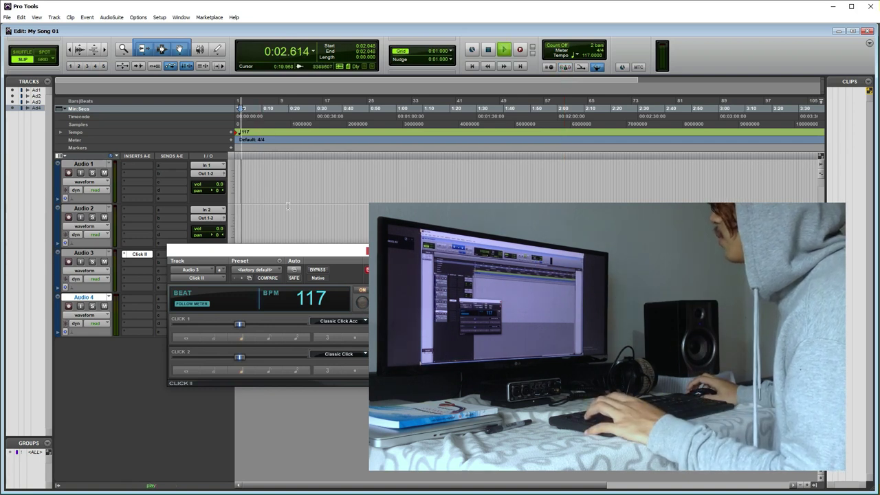
click(565, 67)
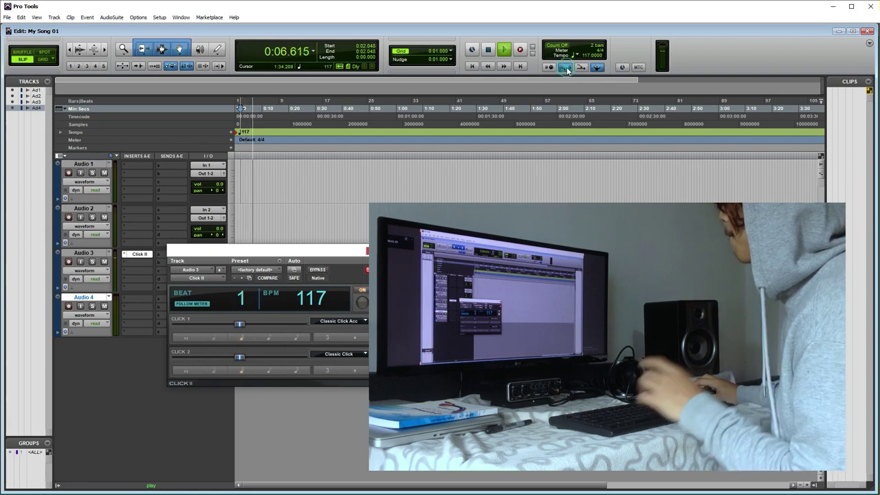
key(space)
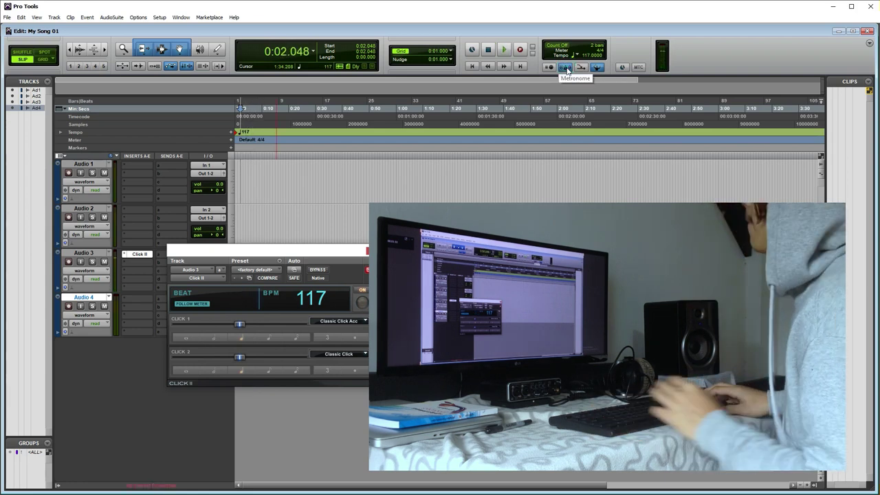
Return to the start of the session and listen to the click from there.
key(KP_1)
key(KP_1)
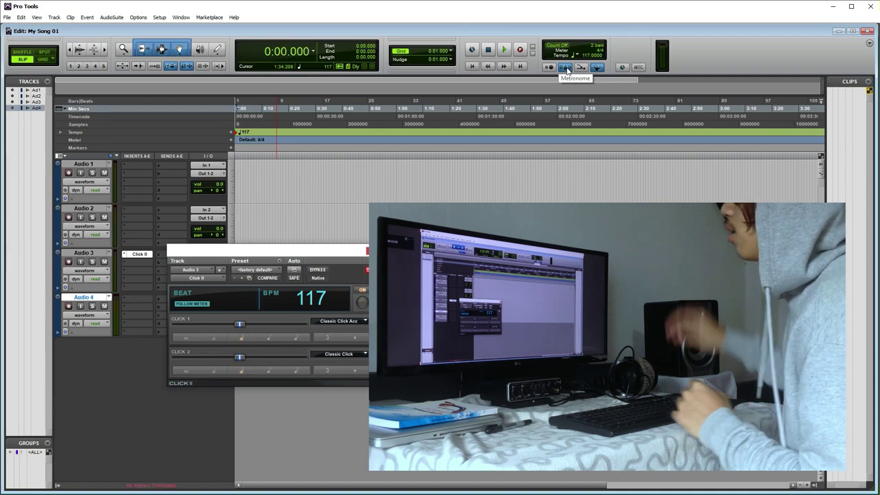
drag(279, 255, 281, 264)
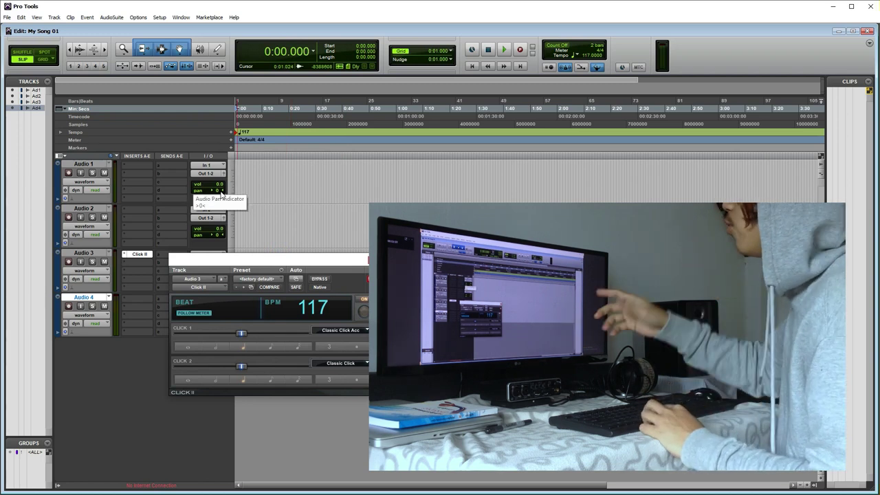
key(space)
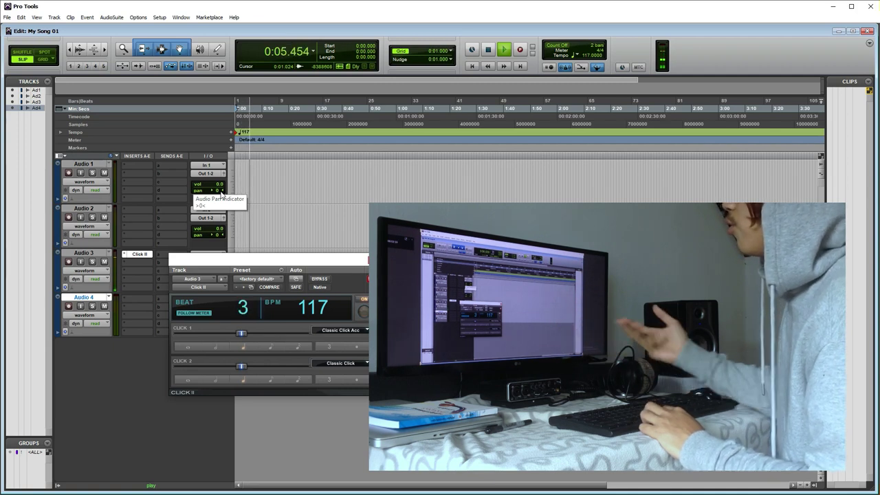
key(space)
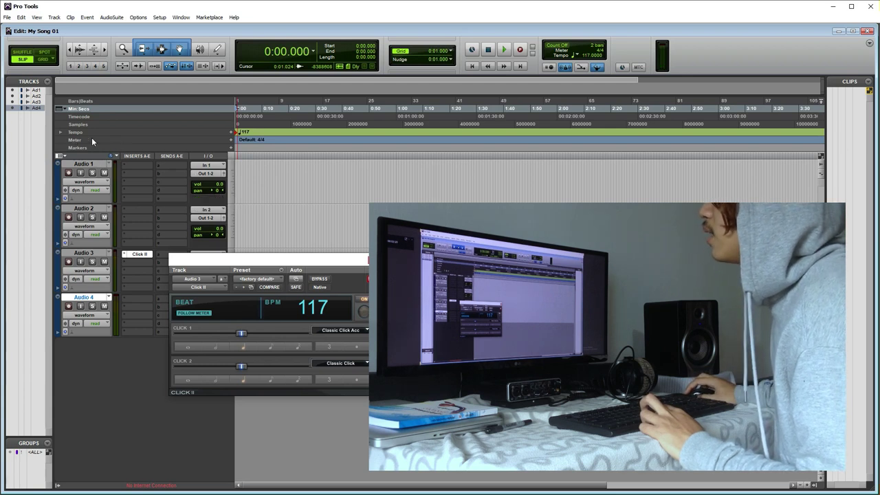
Change the meter to 6/8 from the first bar and audition the click.
click(231, 140)
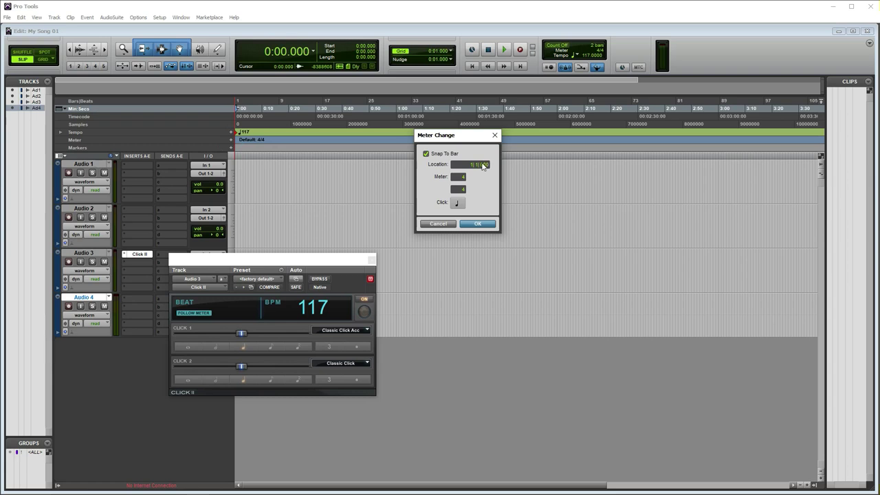
click(461, 178)
click(478, 224)
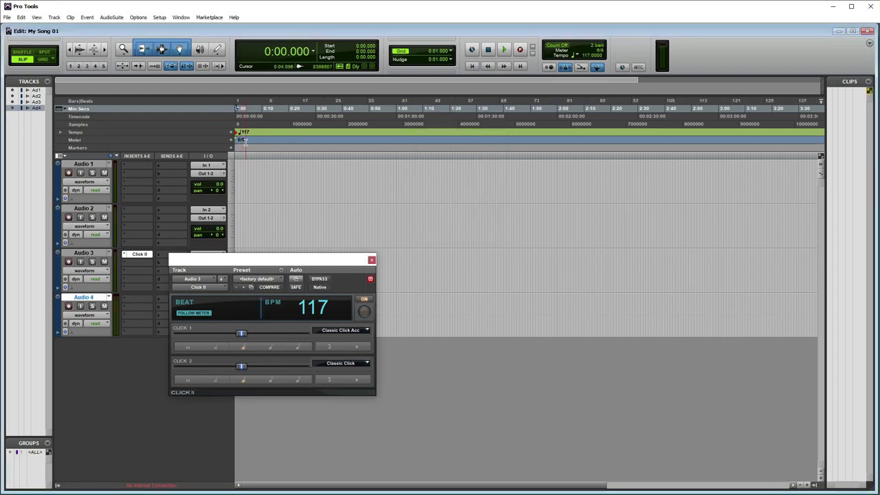
key(space)
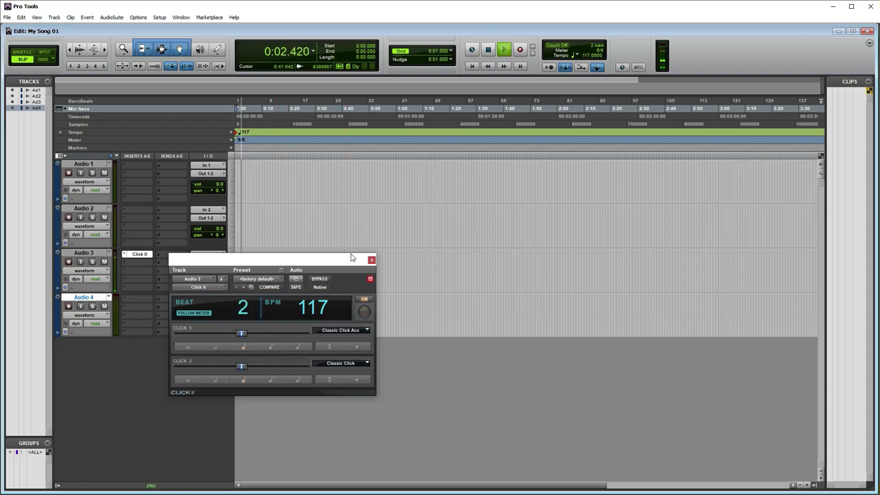
key(space)
Set the session tempo to 170 BPM and audition the faster click.
drag(297, 261, 307, 261)
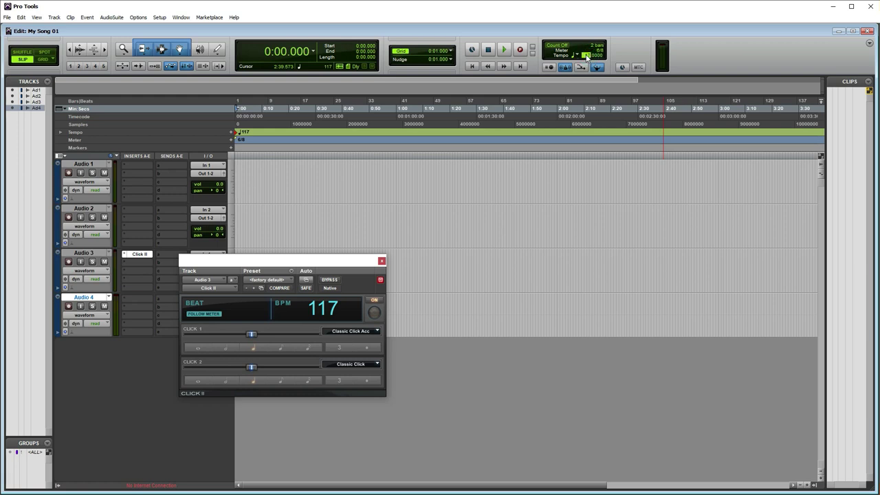
text(170)
key(Return)
key(space)
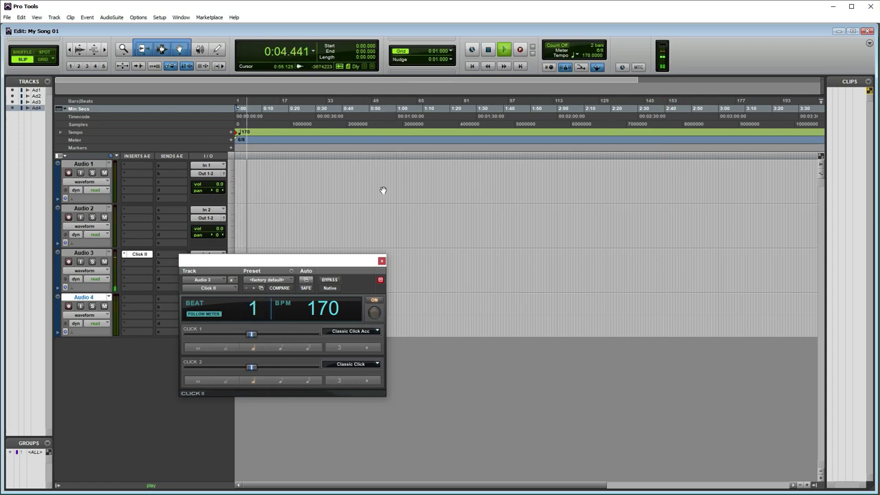
key(space)
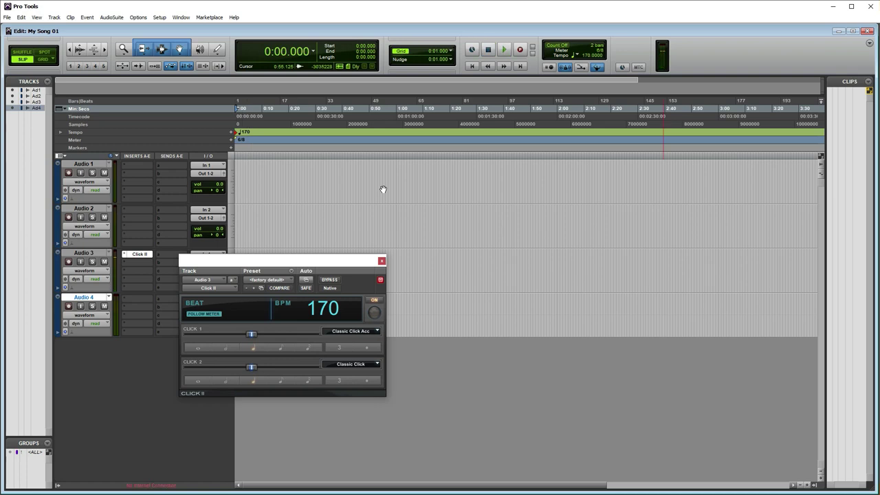
key(space)
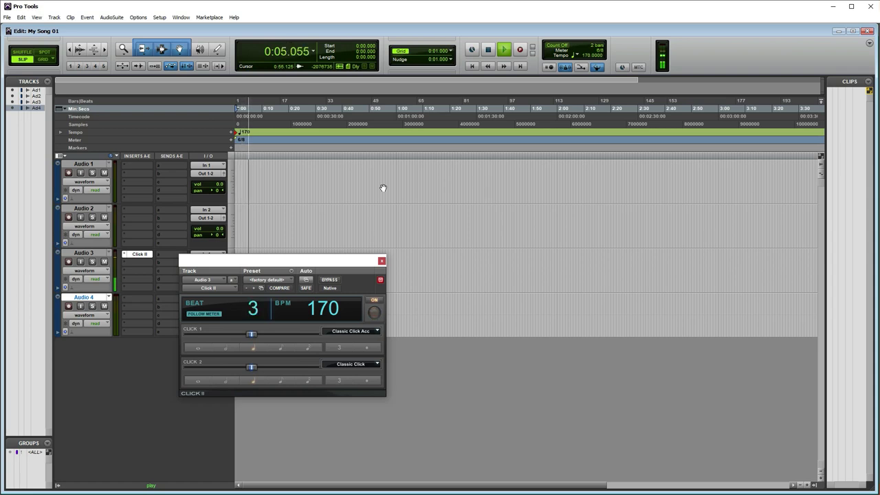
key(space)
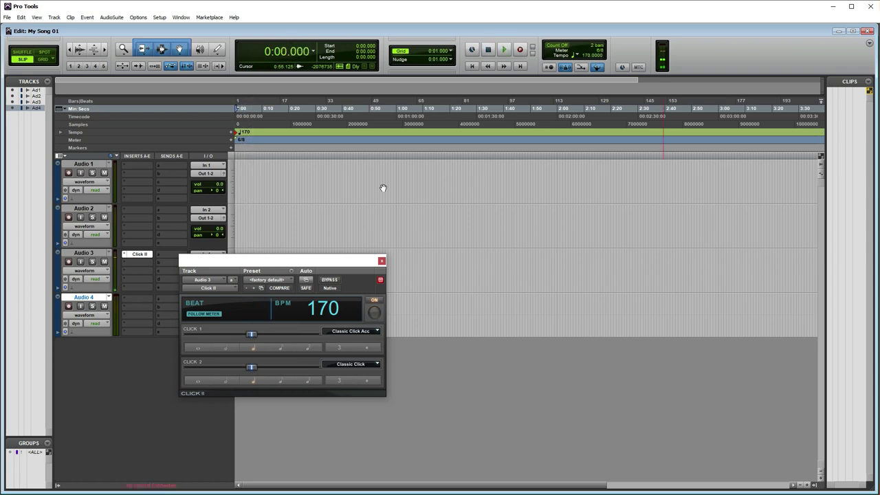
Examine the playback engine settings and available audio devices, keeping UMC ASIO Driver selected.
click(83, 163)
click(137, 17)
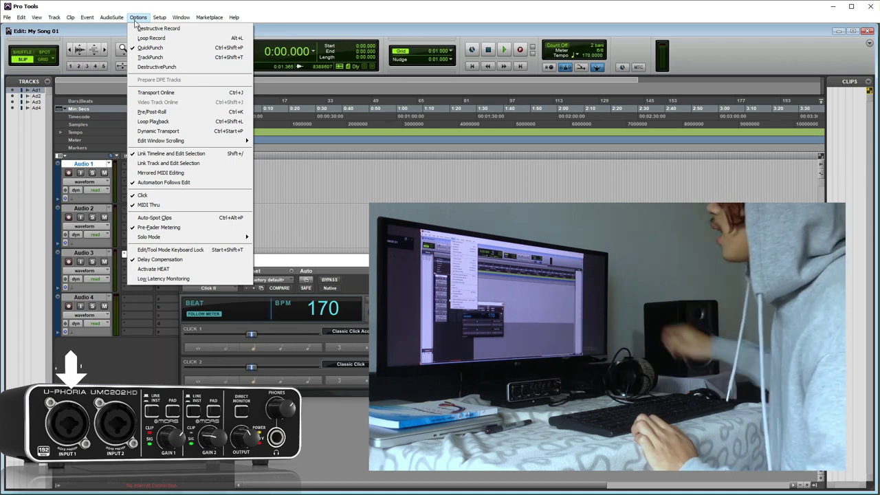
mouse_move(159, 17)
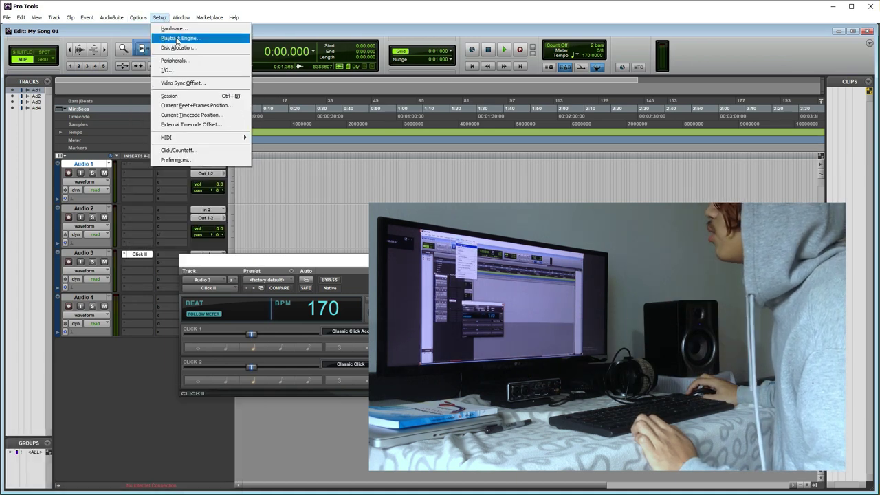
click(175, 37)
click(473, 137)
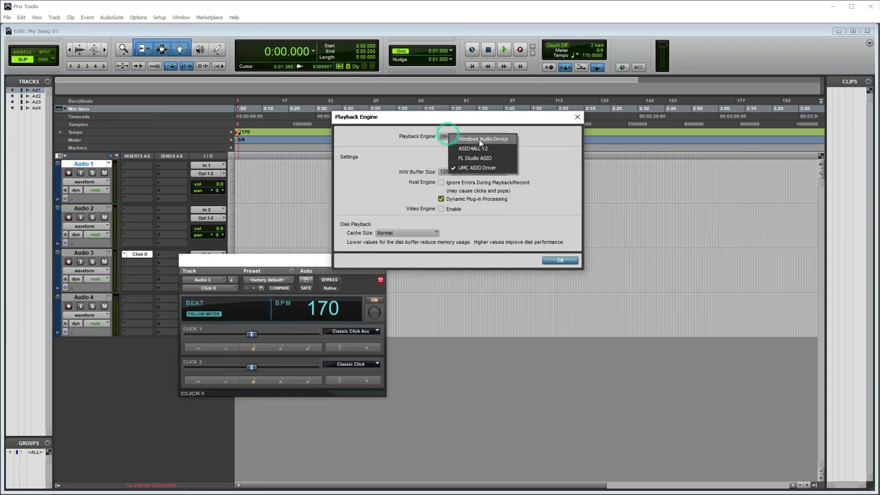
click(536, 160)
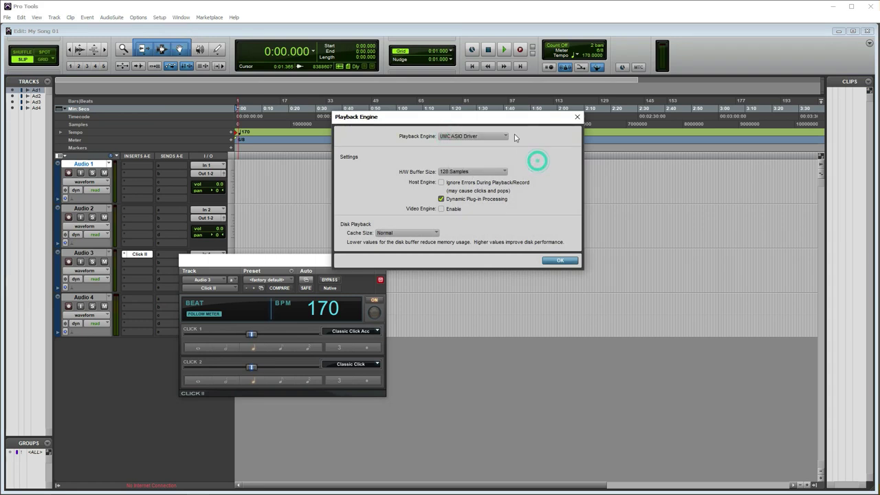
drag(505, 122, 490, 122)
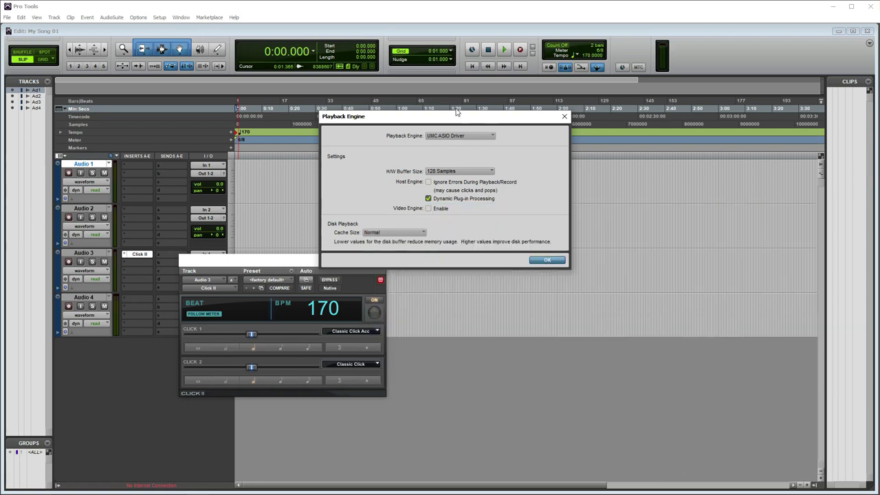
click(450, 135)
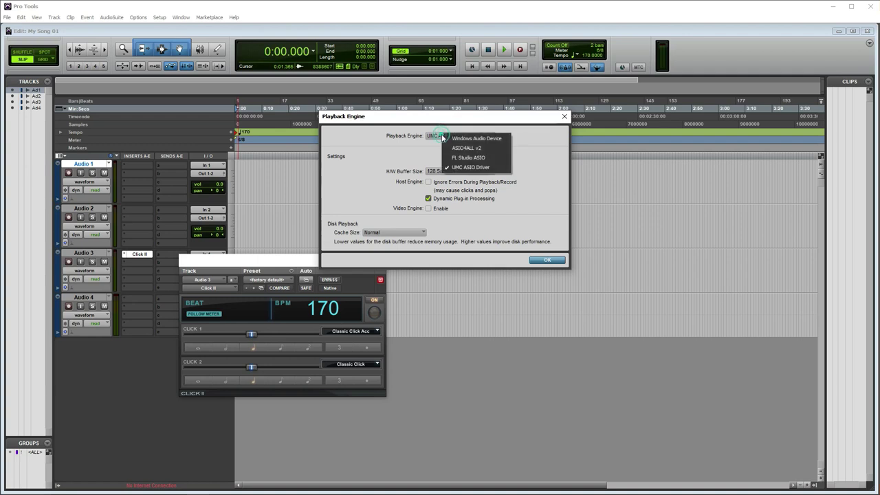
click(533, 175)
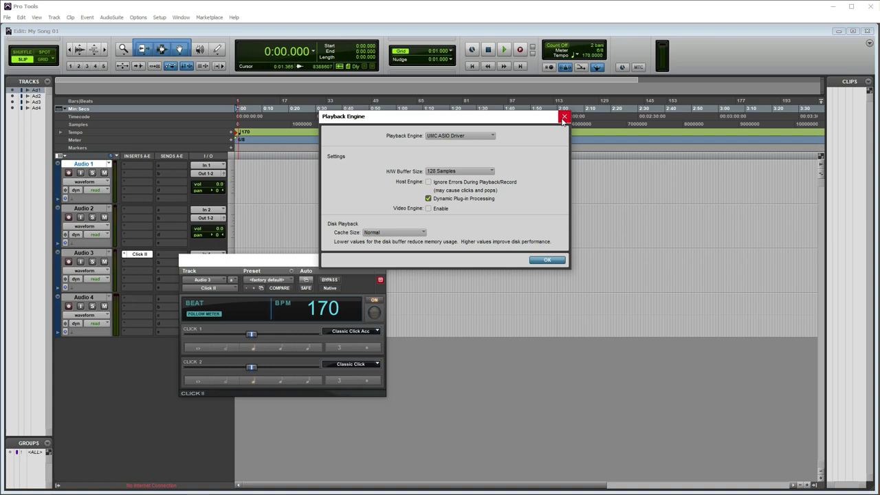
click(563, 117)
click(161, 19)
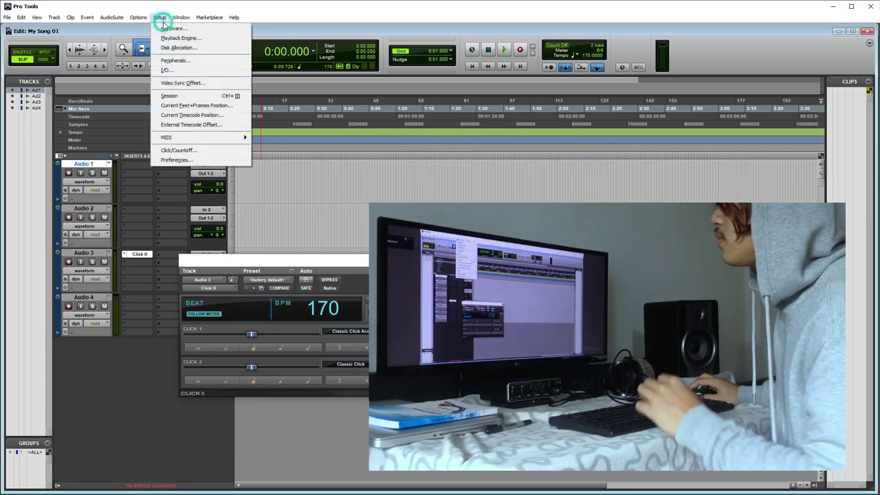
click(376, 210)
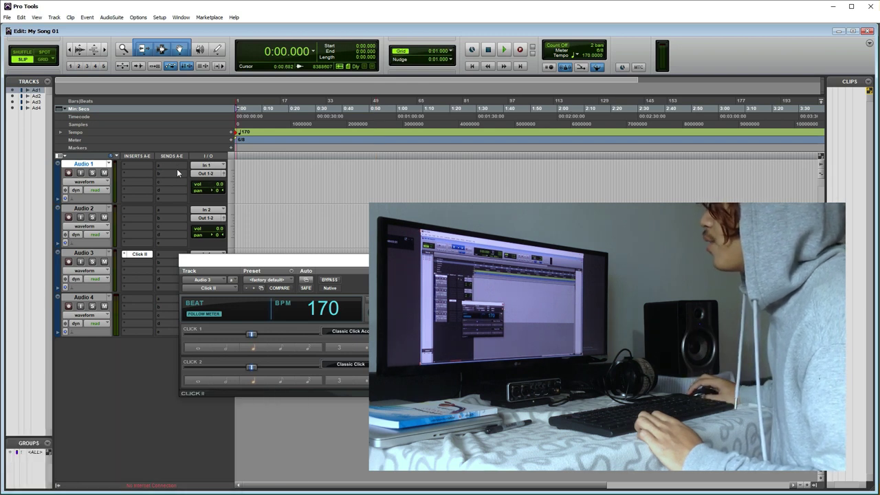
Show the instrument column in the Edit window alongside the inserts, sends and I/O columns.
click(59, 155)
click(85, 178)
click(61, 155)
click(77, 226)
click(63, 156)
click(80, 226)
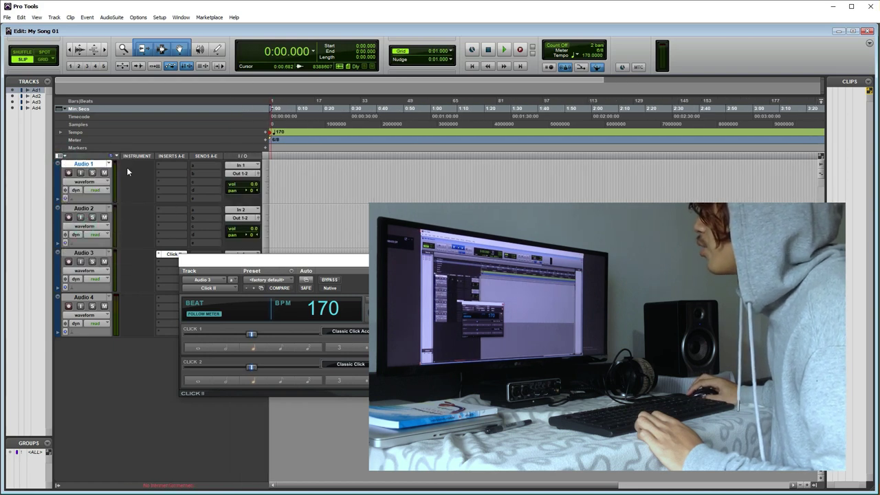
Check which interface inputs are available for the Audio 1 track.
click(240, 166)
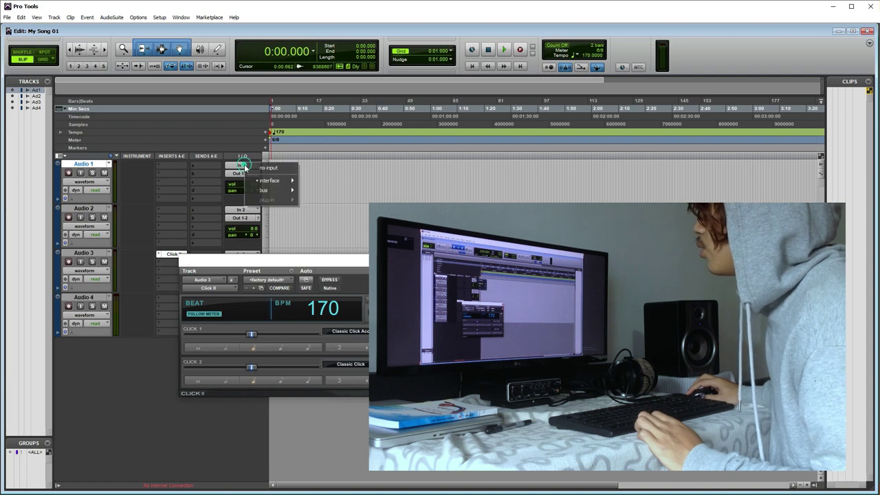
mouse_move(272, 180)
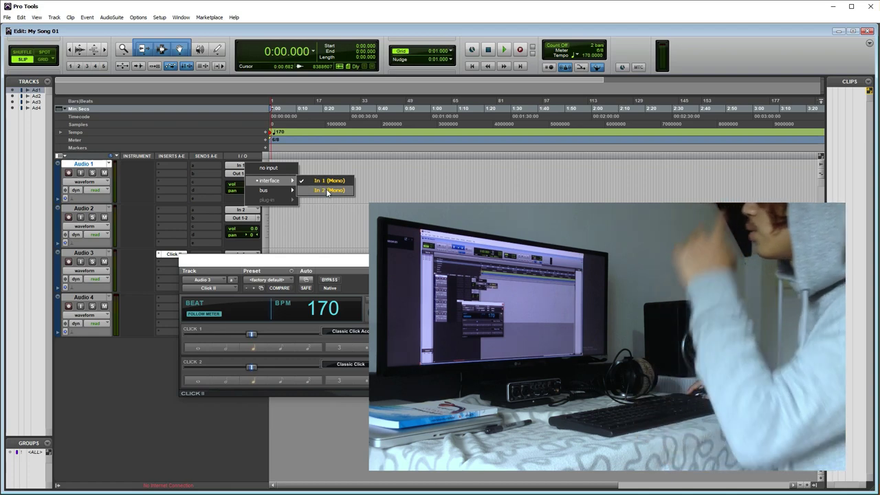
click(434, 193)
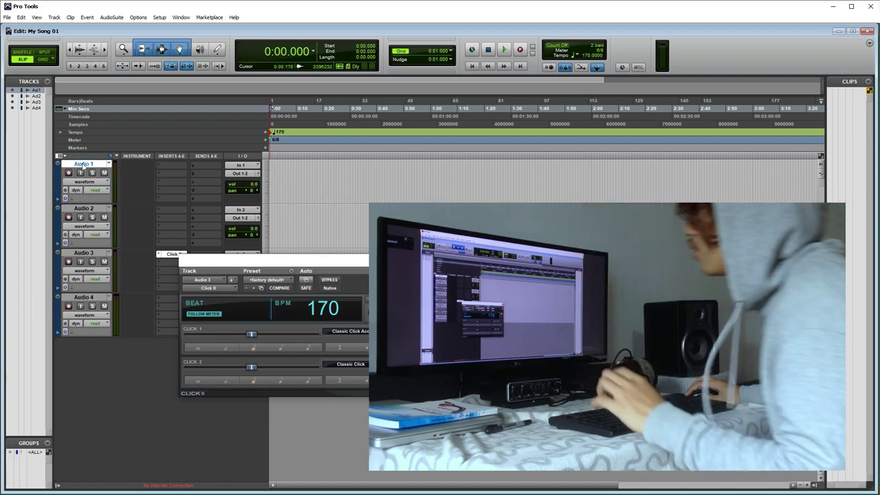
Rename the Audio 1 track as "Guiter G".
double_click(83, 165)
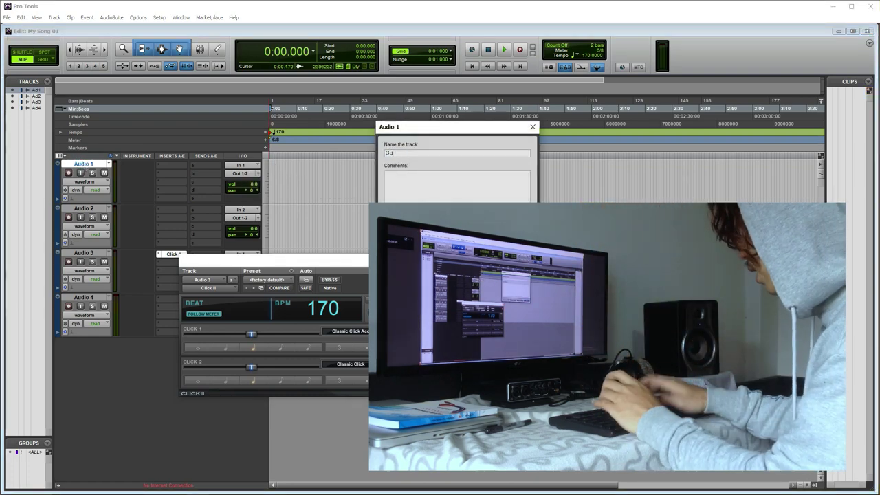
text(Guiter G)
key(Return)
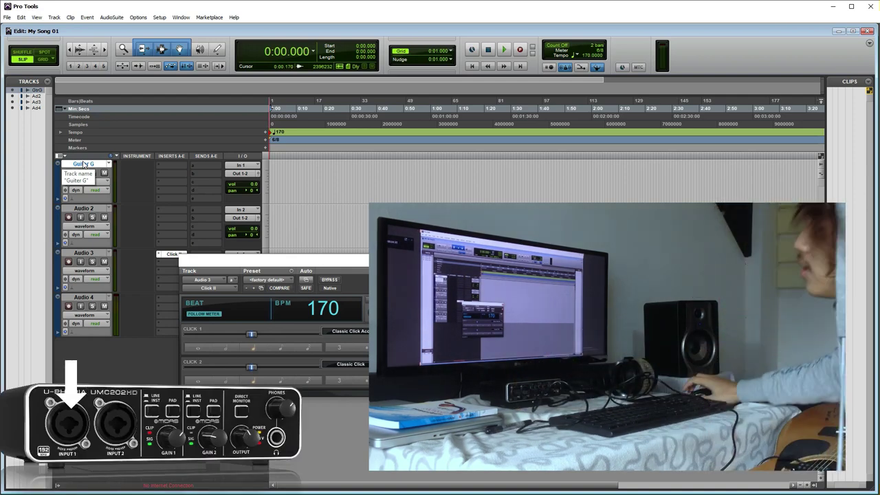
Set the Guiter G track's input to interface In 1 (Mono).
click(240, 173)
mouse_move(278, 179)
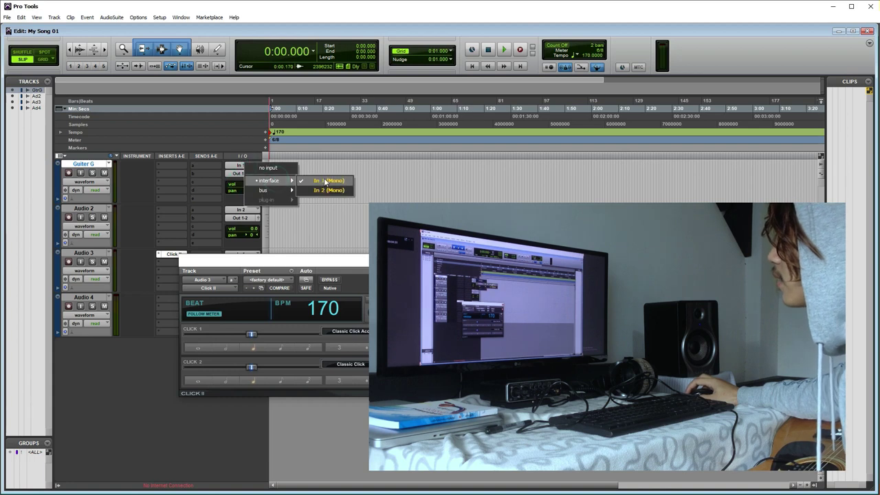
click(323, 178)
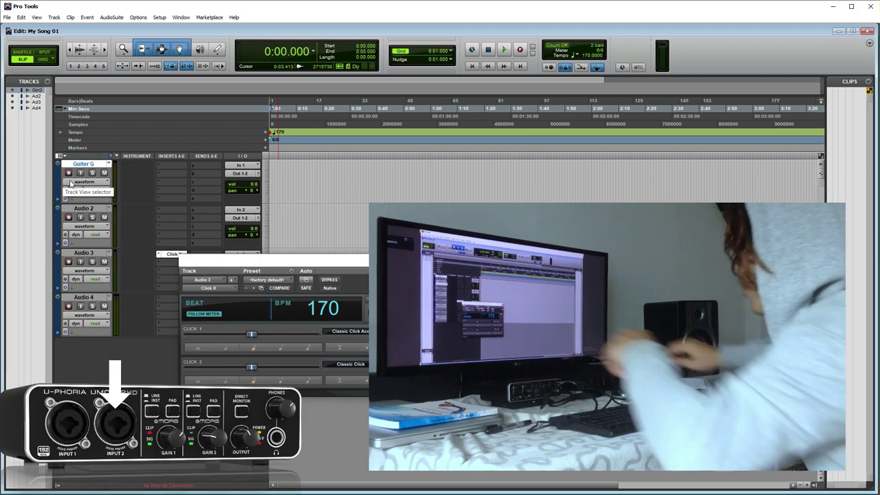
Switch the Guiter G track's input to interface In 2 (Mono).
click(254, 166)
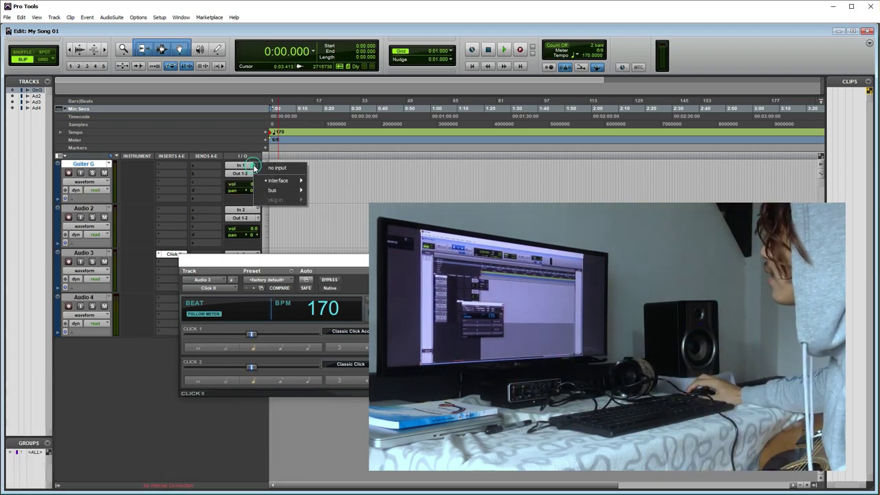
click(288, 181)
click(339, 190)
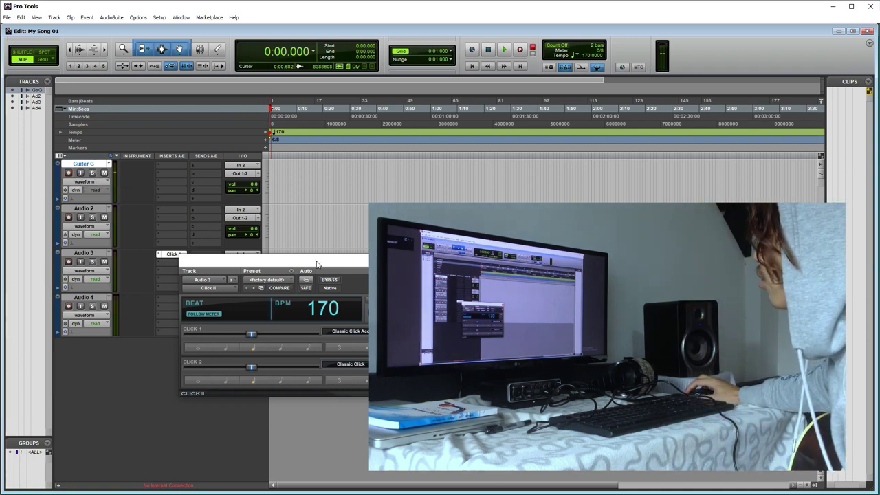
Move the Click II window clear of the upper tracks and play the session with Guiter G armed for recording.
drag(317, 263, 329, 259)
drag(385, 257, 451, 328)
key(space)
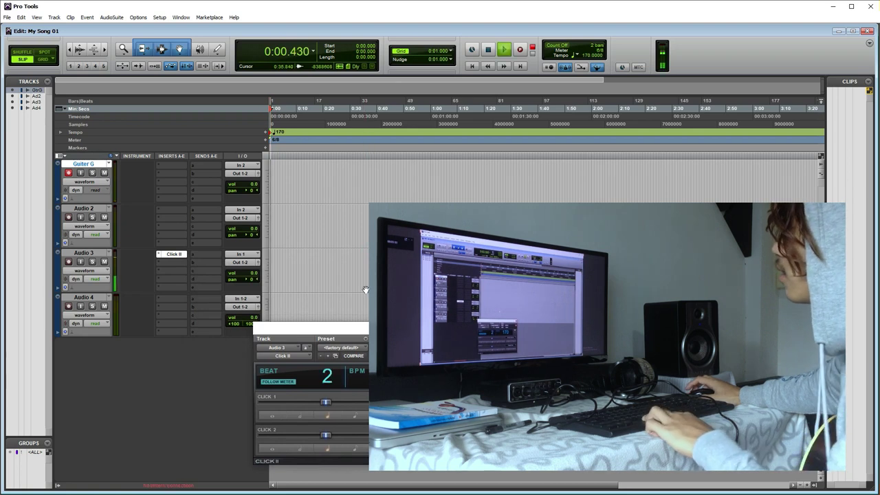
key(space)
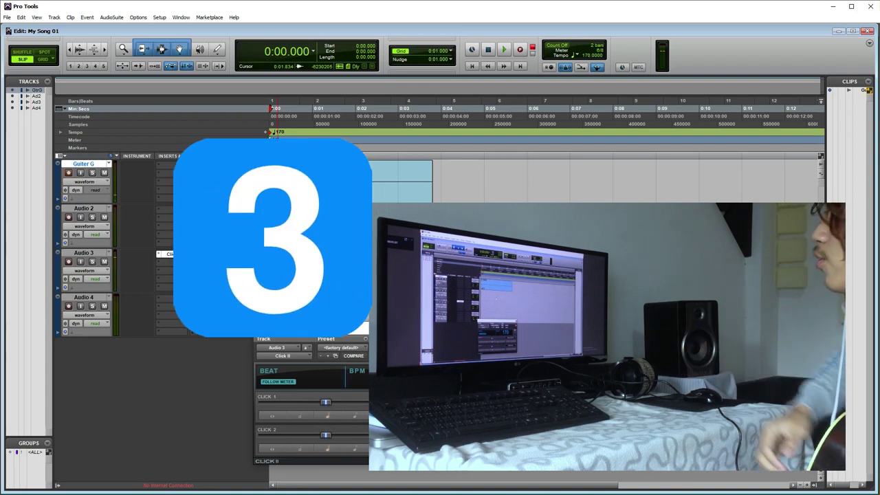
Record a short guitar test take on the Guiter G track from the session start.
key(space)
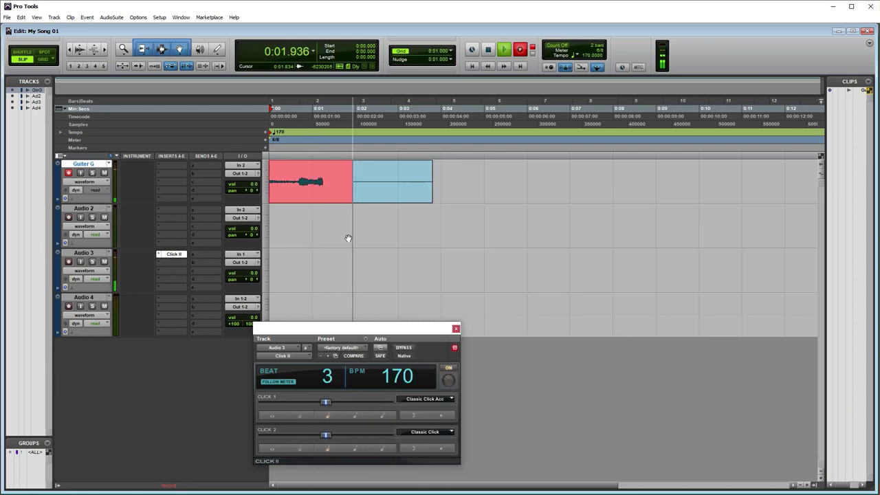
key(space)
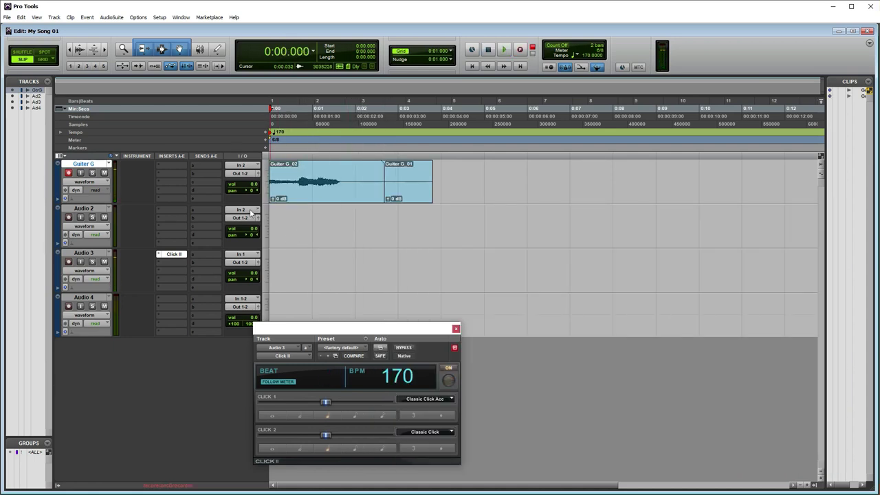
Open the Guiter G output window, monitor its level during playback, and close the window.
click(257, 174)
drag(344, 96, 447, 108)
key(space)
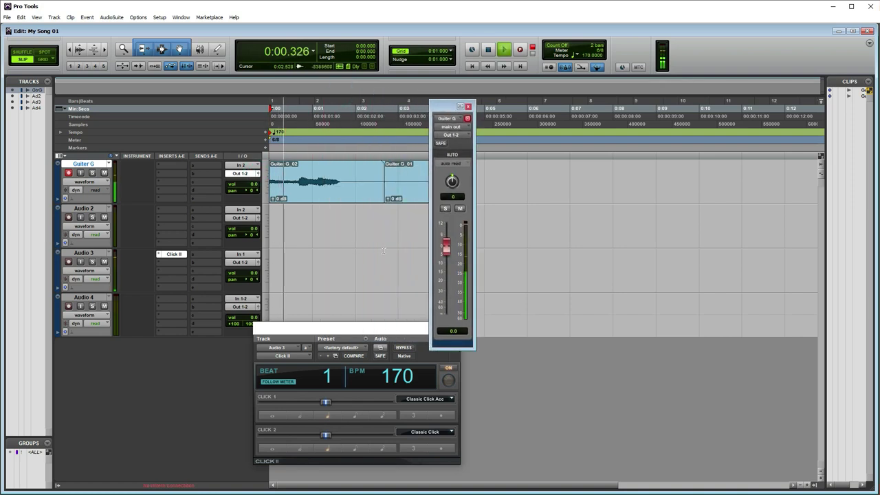
key(space)
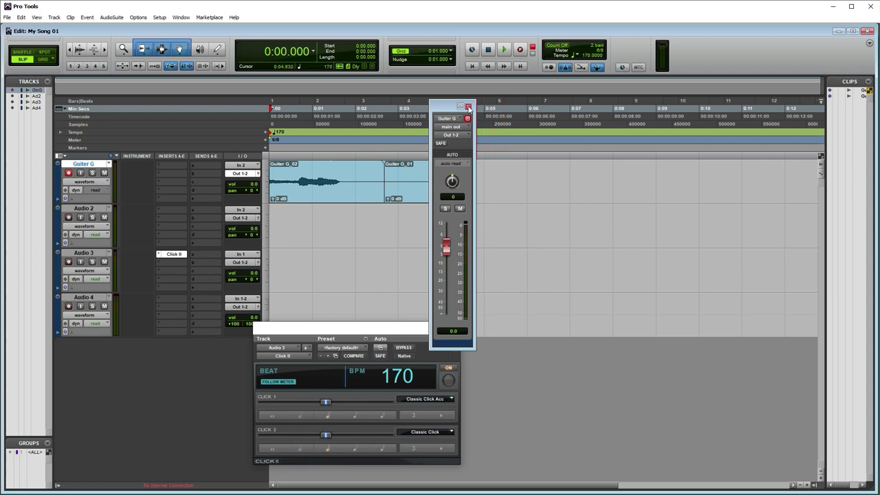
click(468, 108)
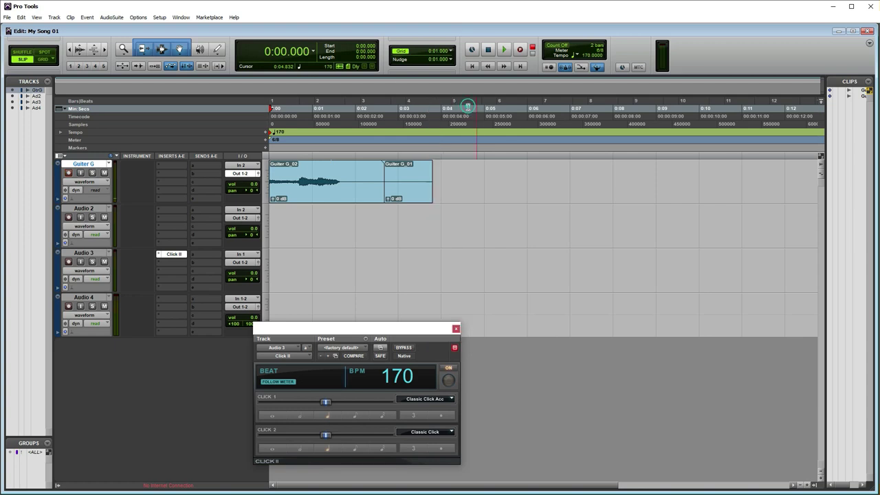
Delete the test clips from the Guiter G track.
drag(447, 180, 132, 208)
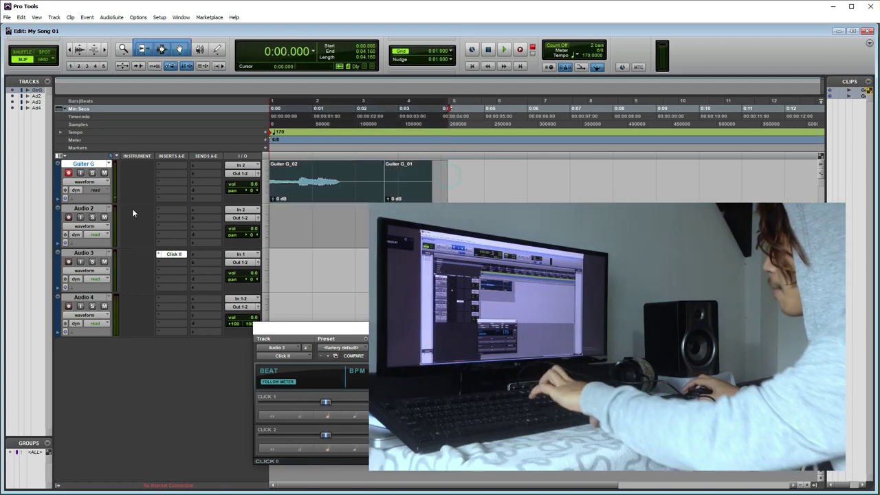
key(Delete)
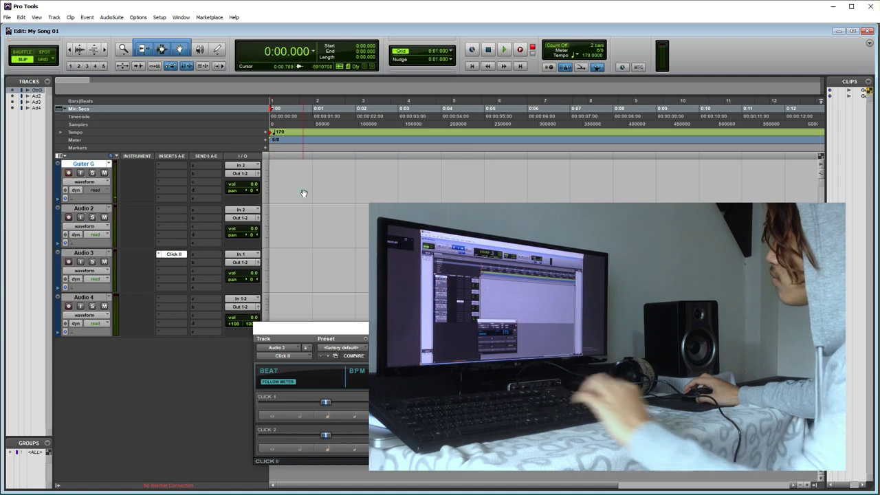
Return to the session start and start recording the guitar on the Guiter G track.
click(361, 173)
click(445, 173)
key(minus)
key(Return)
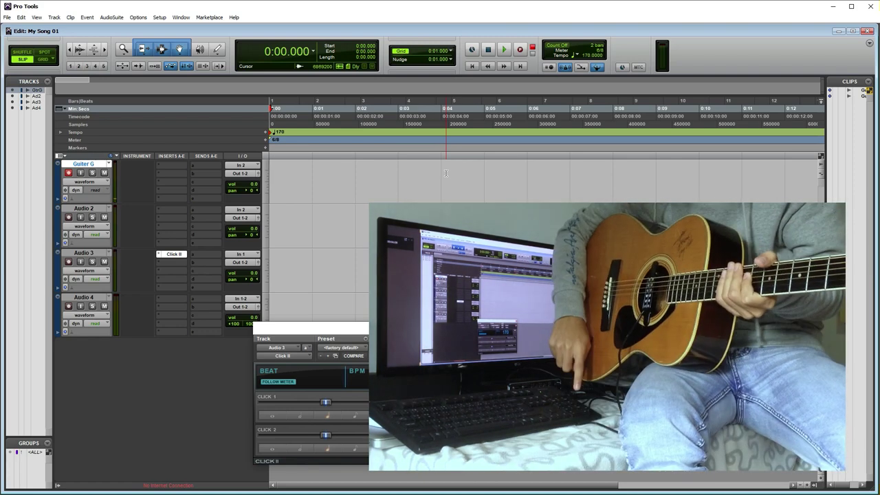
key(KP_3)
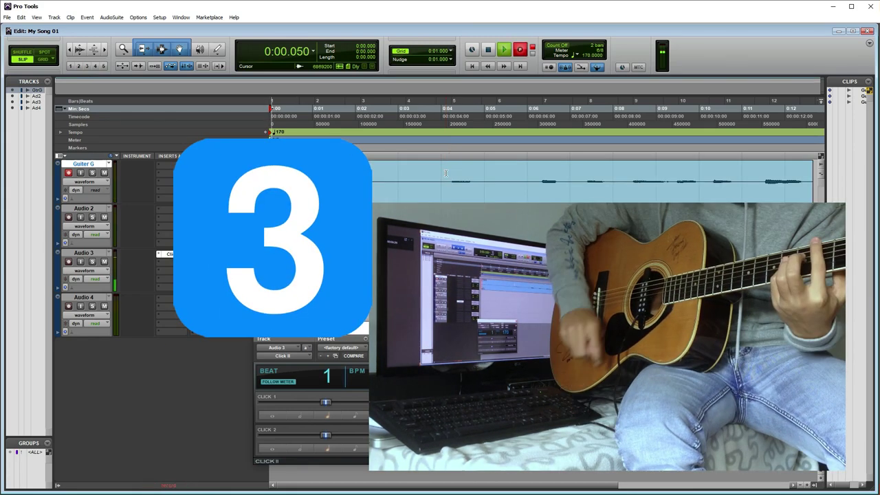